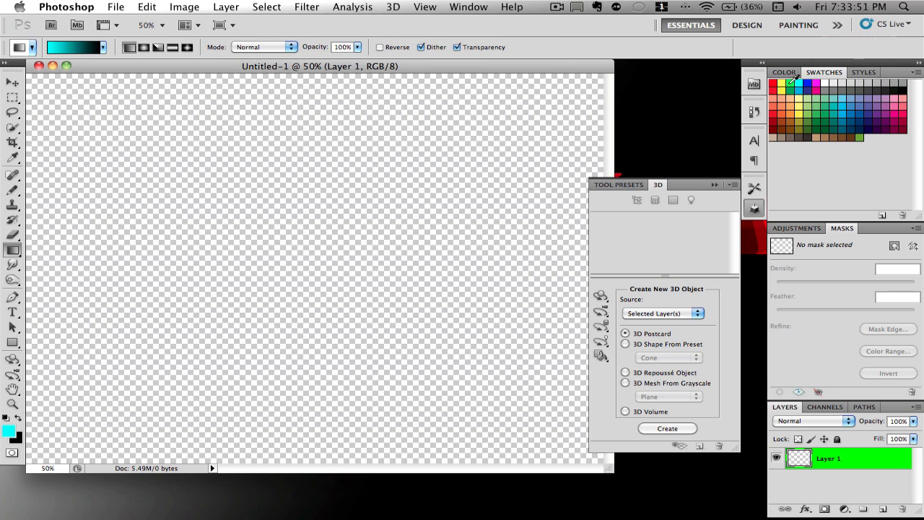
Fill Layer 1 with a diagonal gradient from cyan at the upper left to green at the lower right
left_click(790, 84, "super")
left_click_drag(68, 140, 552, 443)
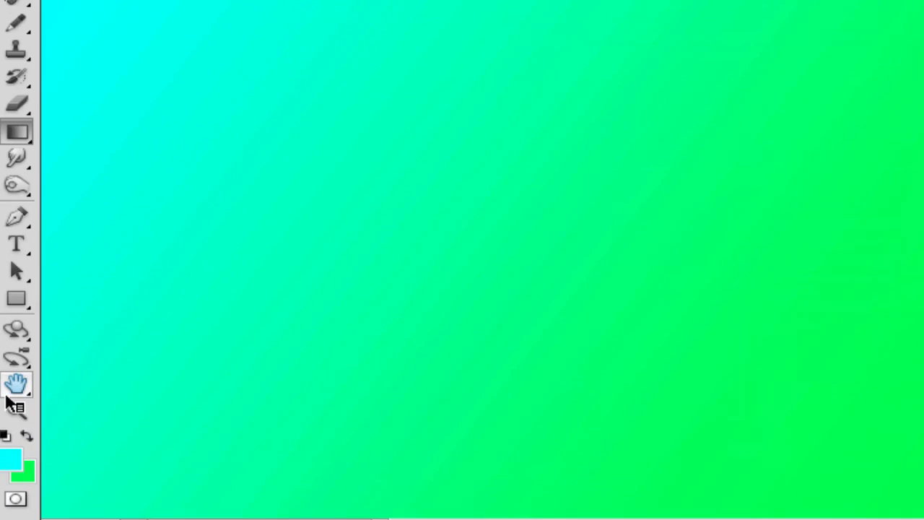
Add the text "FrostieLuv" in the default black foreground colour and move it to the middle of the canvas
left_click(6, 417)
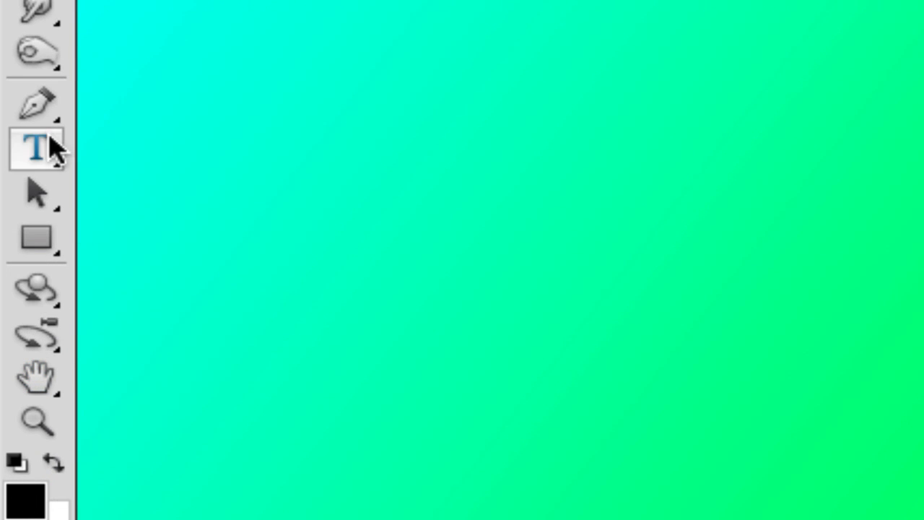
left_click(49, 145)
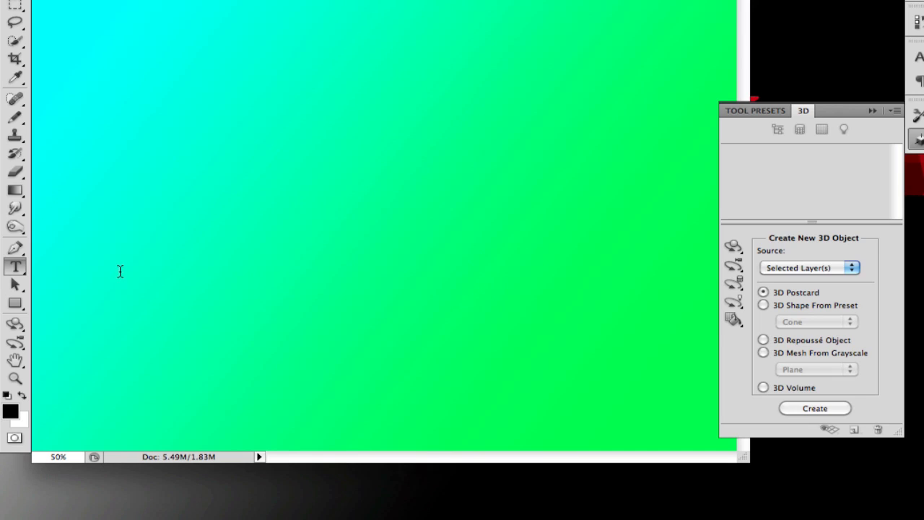
left_click(153, 228)
type("F")
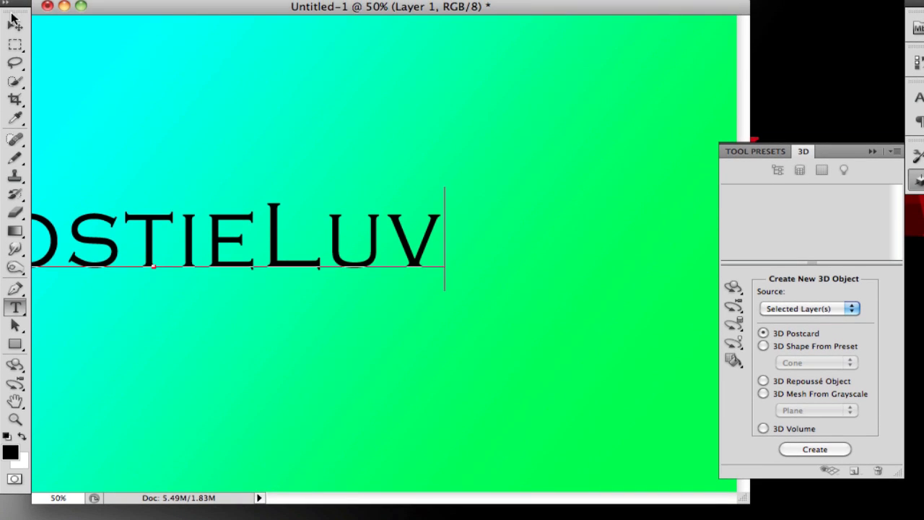
left_click(15, 26)
left_click_drag(180, 265, 382, 270)
Try faux bold on the FrostieLuv text and look through its tracking options
left_click(717, 98)
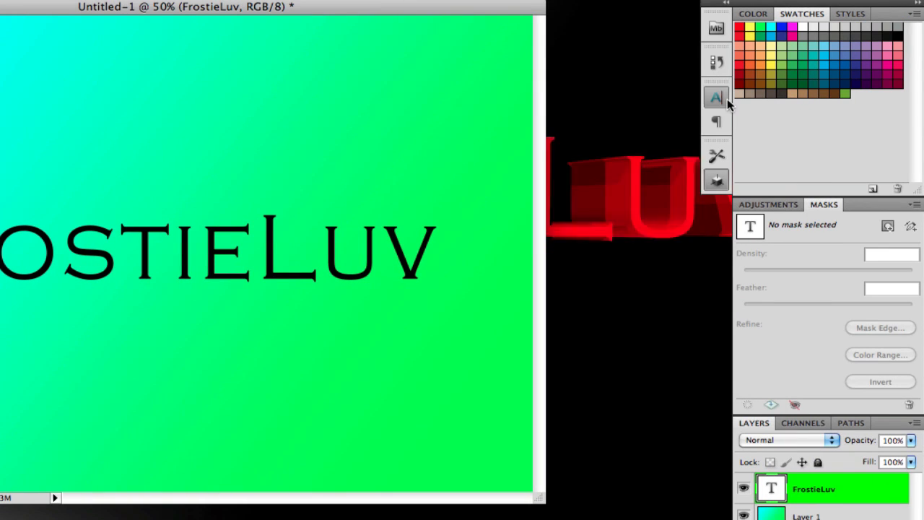
left_click(536, 213)
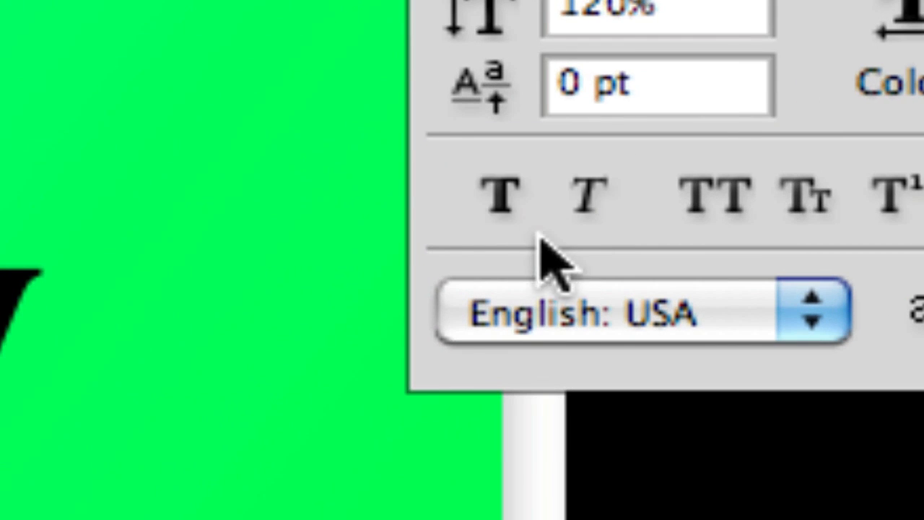
left_click(538, 224)
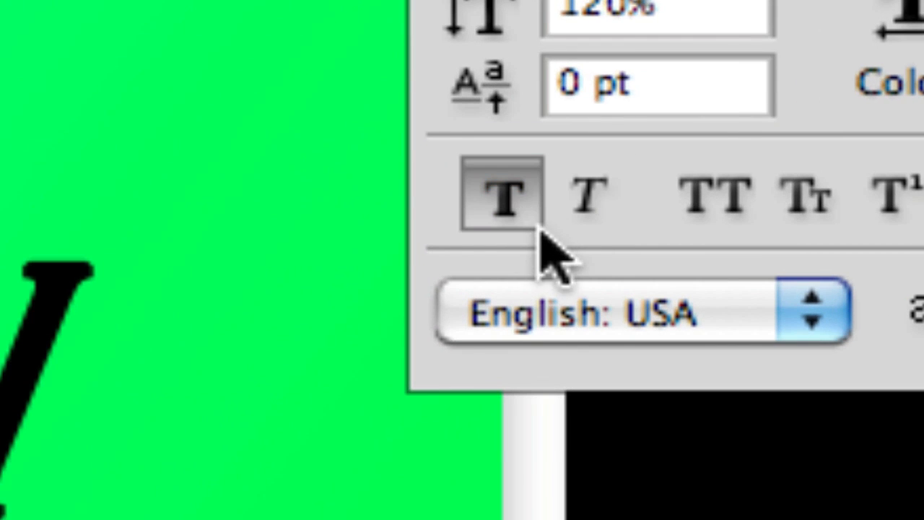
left_click(533, 224)
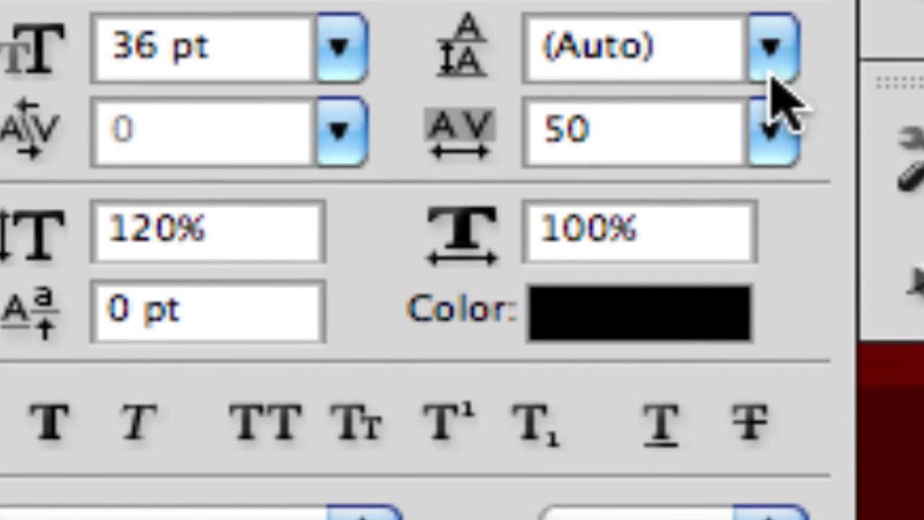
left_click(772, 80)
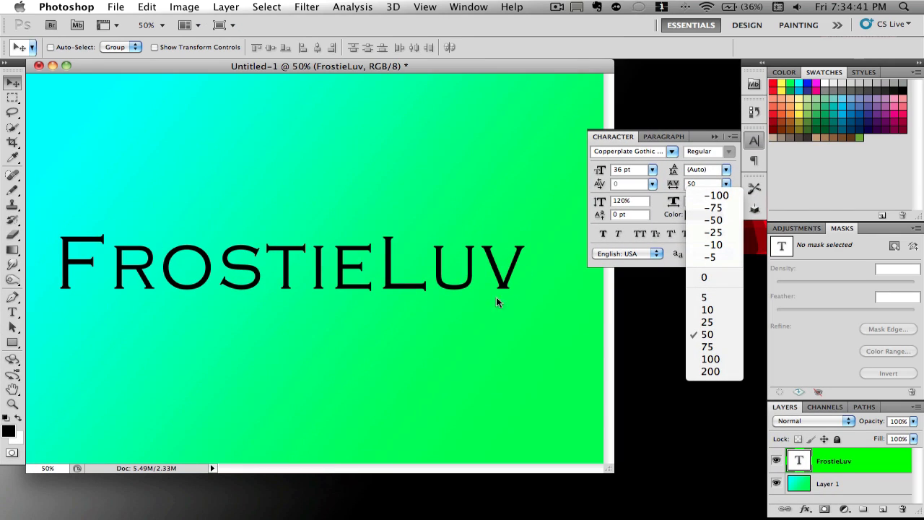
left_click(717, 144)
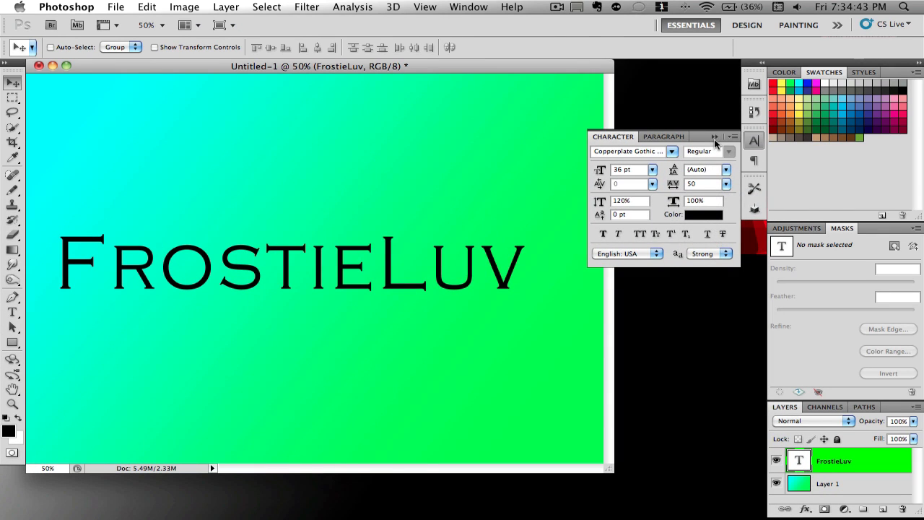
left_click(718, 137)
Convert the FrostieLuv text layer to a 3D Repoussé object, agreeing to rasterize the text
left_click(390, 7)
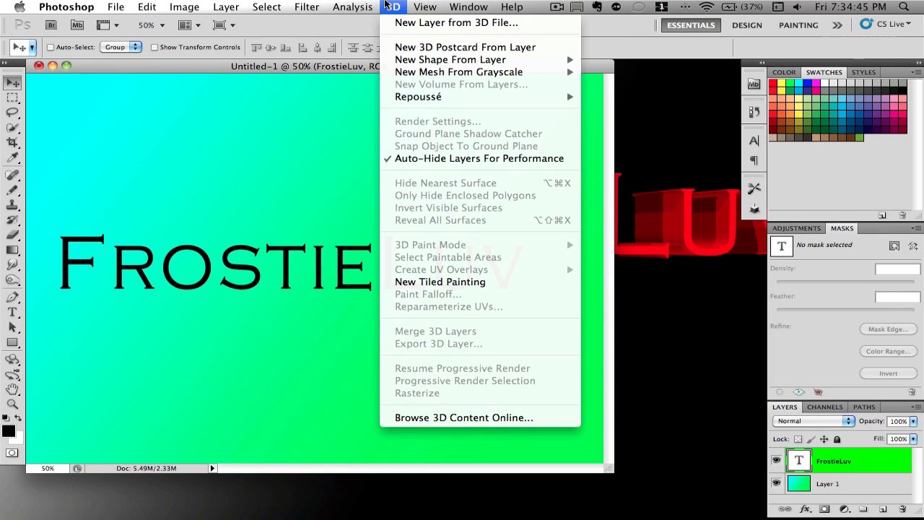
left_click(18, 86)
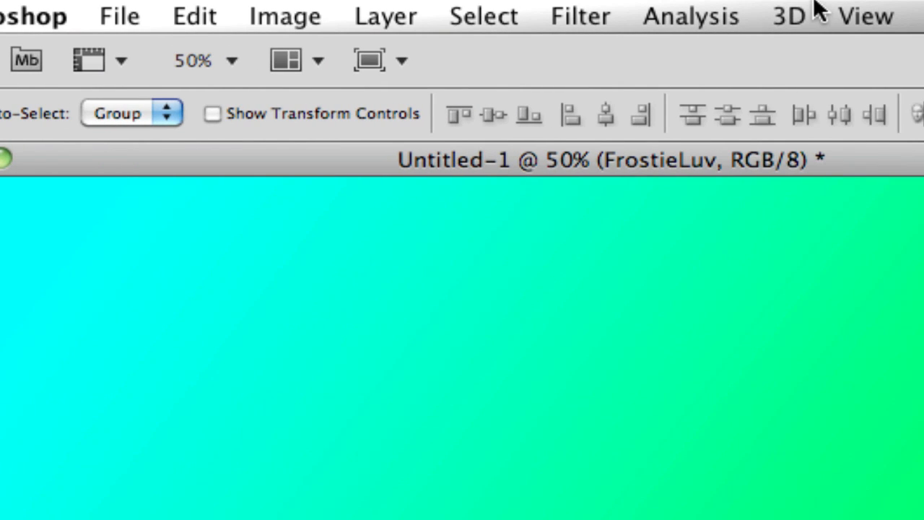
left_click(809, 10)
mouse_move(867, 233)
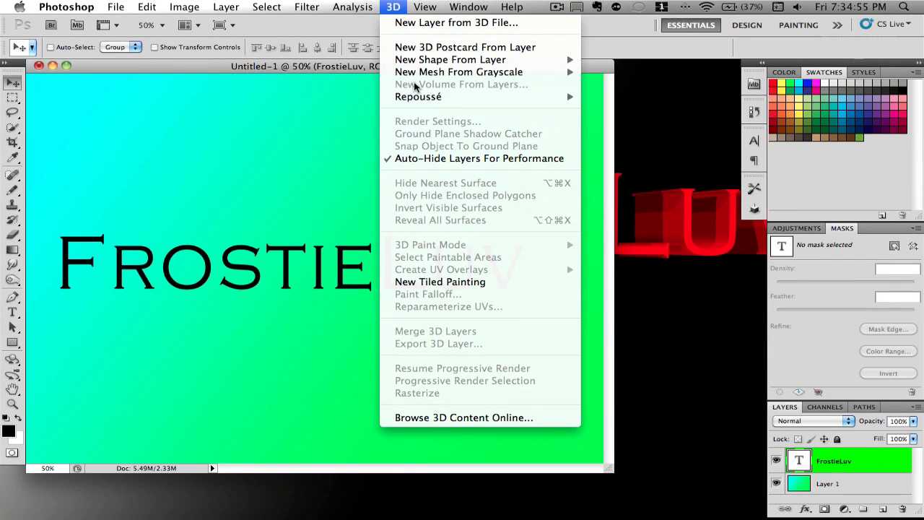
mouse_move(430, 93)
left_click(614, 95)
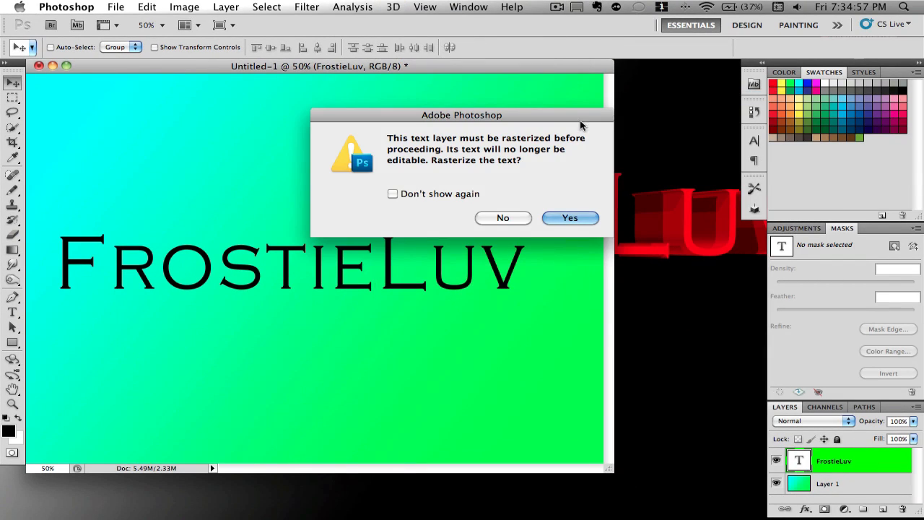
left_click(571, 217)
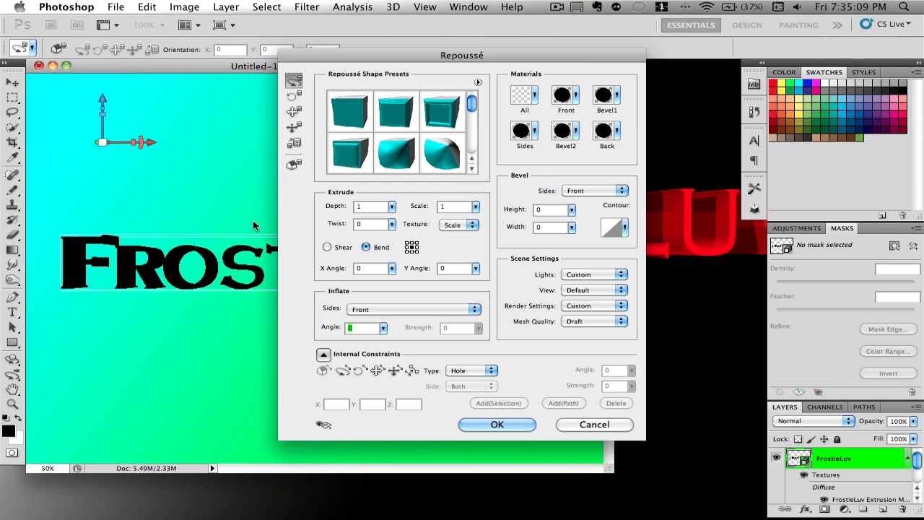
Move the Repoussé dialog clear of the text and rotate the 3D lettering so its extruded sides show
left_click_drag(209, 270, 247, 267)
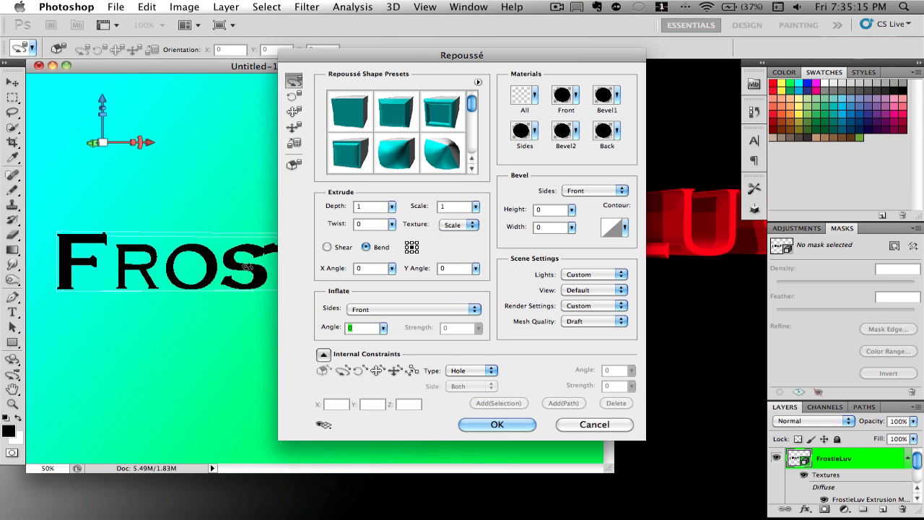
left_click_drag(429, 61, 714, 87)
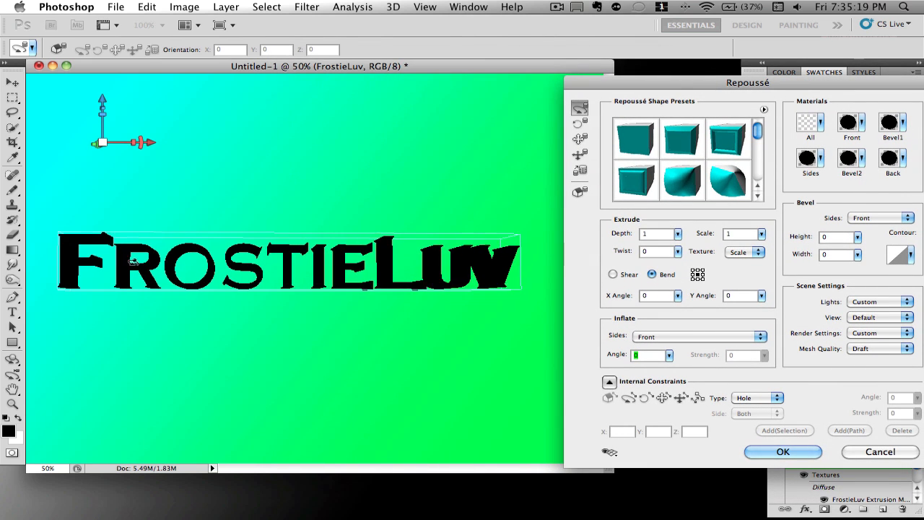
left_click_drag(133, 262, 217, 308)
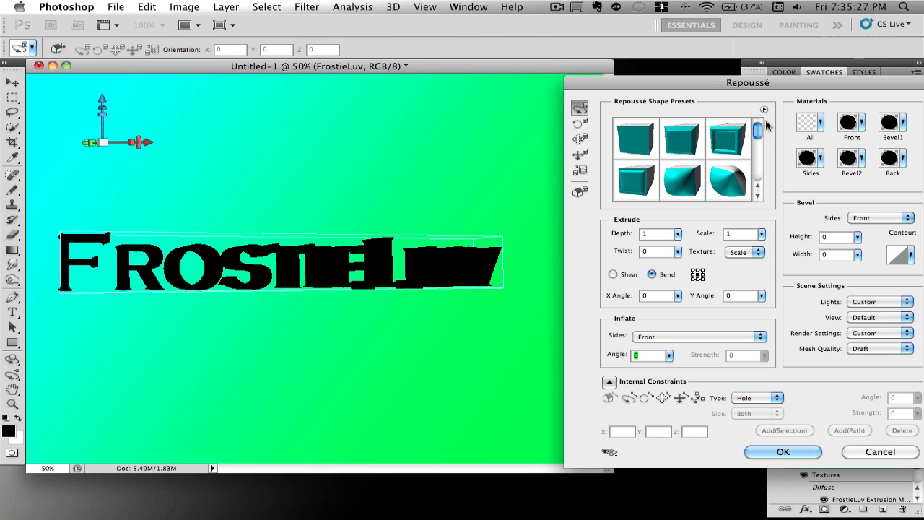
mouse_move(758, 130)
left_mouse_down()
mouse_move(760, 165)
mouse_move(758, 128)
left_mouse_up()
Apply the black-and-white checkerboard material to the sides of the 3D text and rotate it slightly
left_click(821, 160)
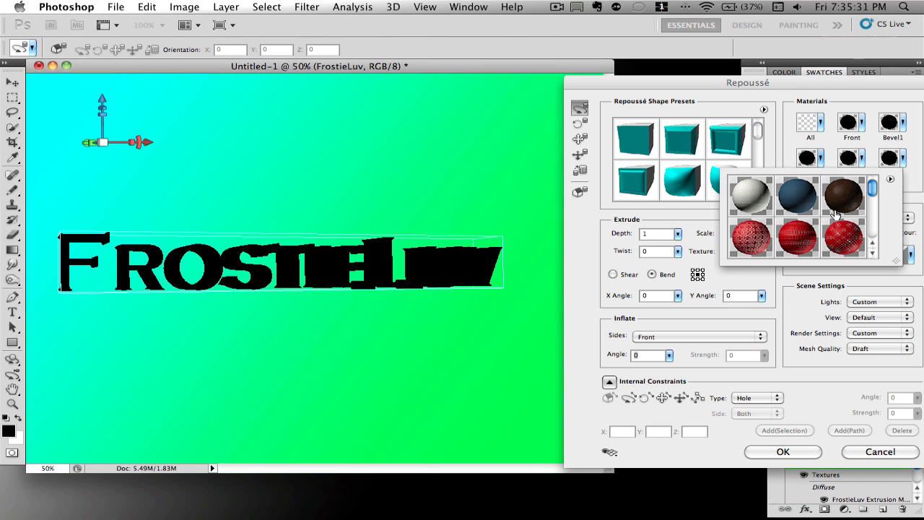
scroll(794, 200, "down", 5)
left_click(797, 199)
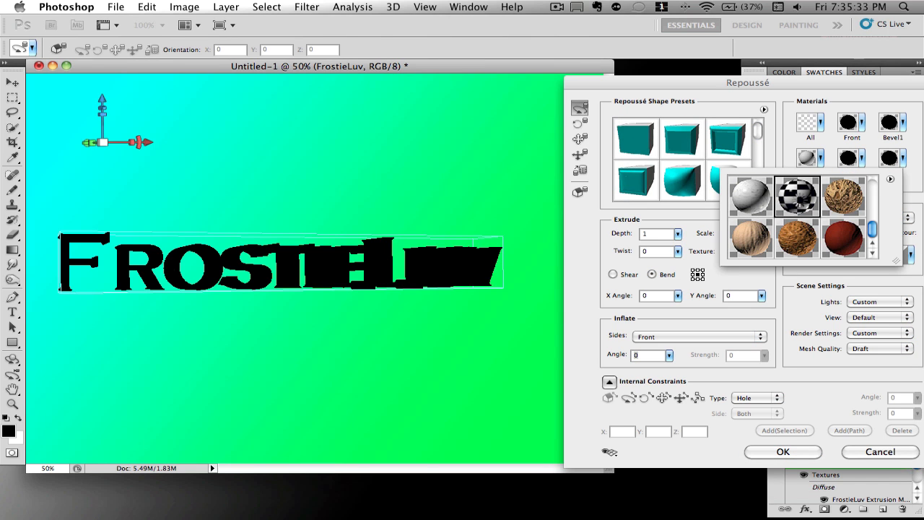
left_click_drag(496, 275, 429, 273)
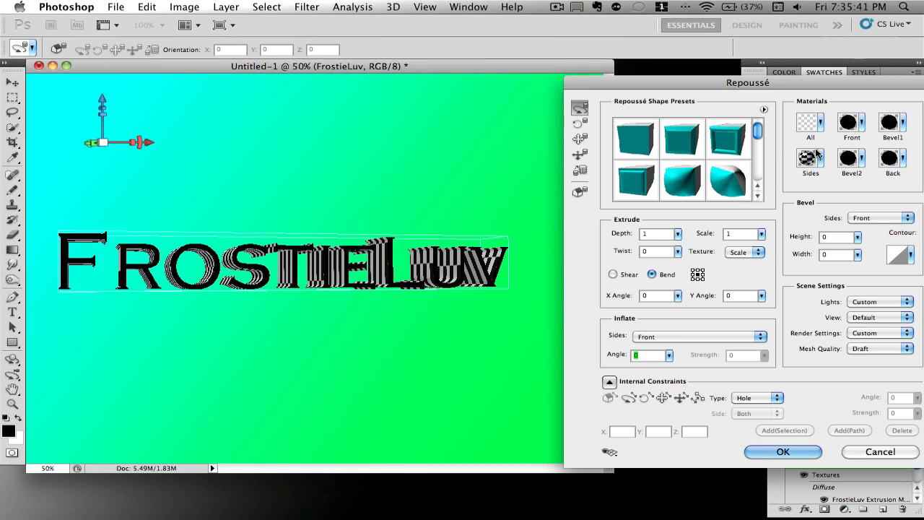
Try the blue material on the front of the 3D text, settling on the red horizontally streaked one
left_click(862, 124)
scroll(856, 202, "up", 3)
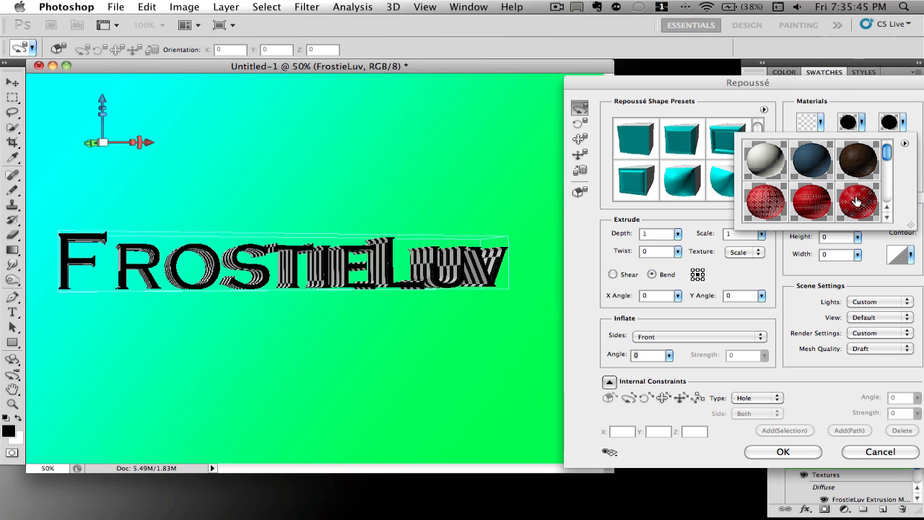
left_click(814, 172)
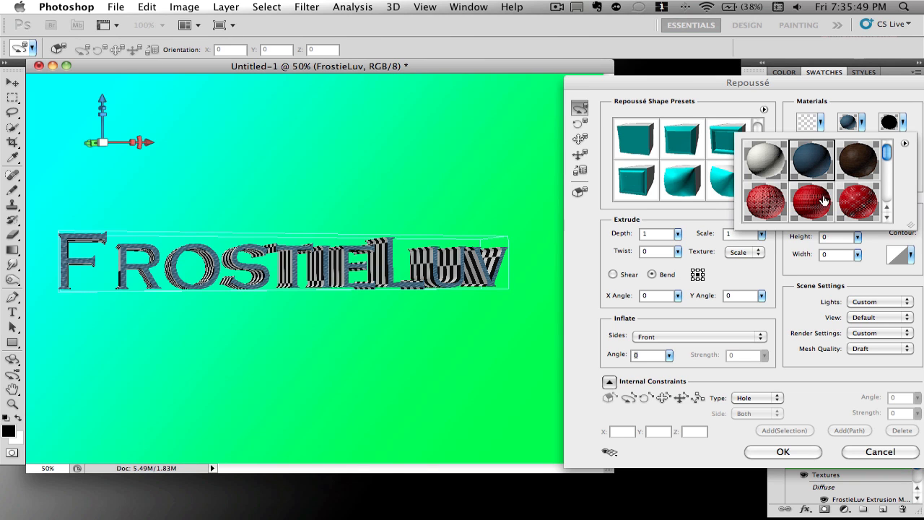
left_click(824, 200)
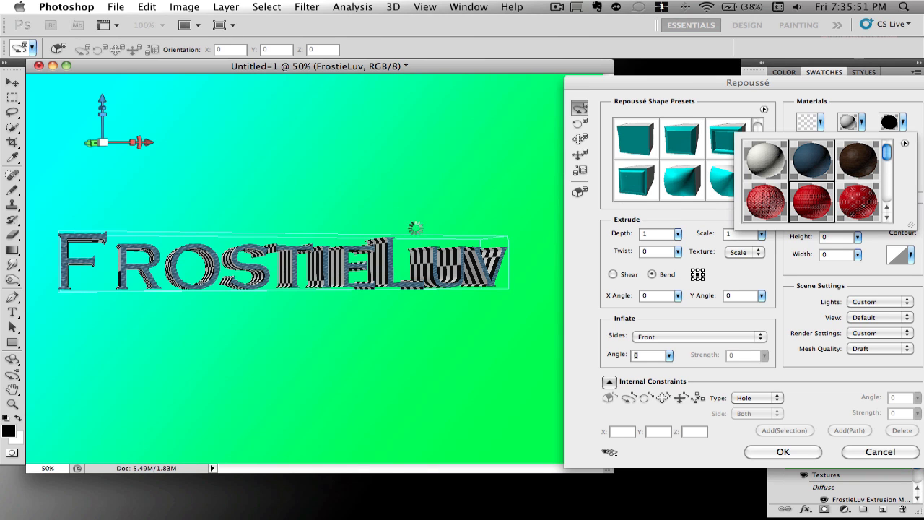
left_click(820, 126)
Rotate the 3D text so the letters' tops and checkered sides show, and accept the Repoussé settings
left_click_drag(423, 241, 411, 287)
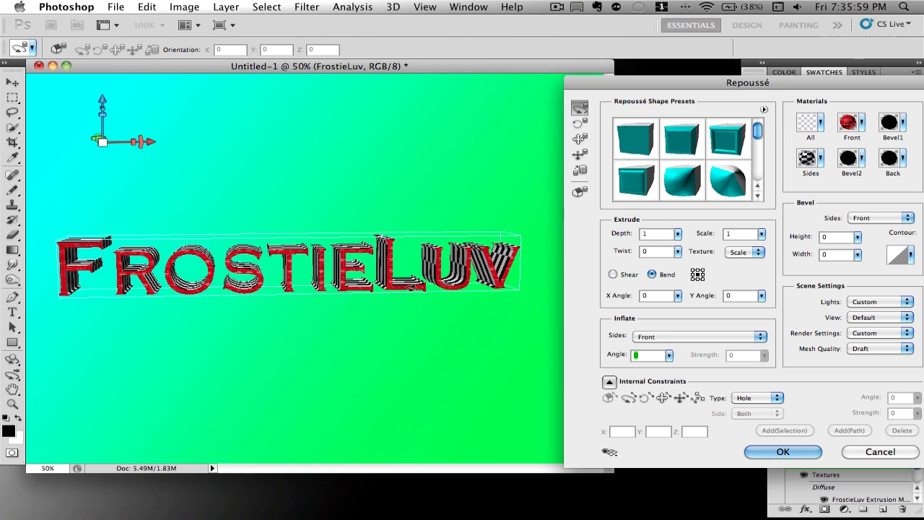
left_click_drag(275, 273, 318, 265)
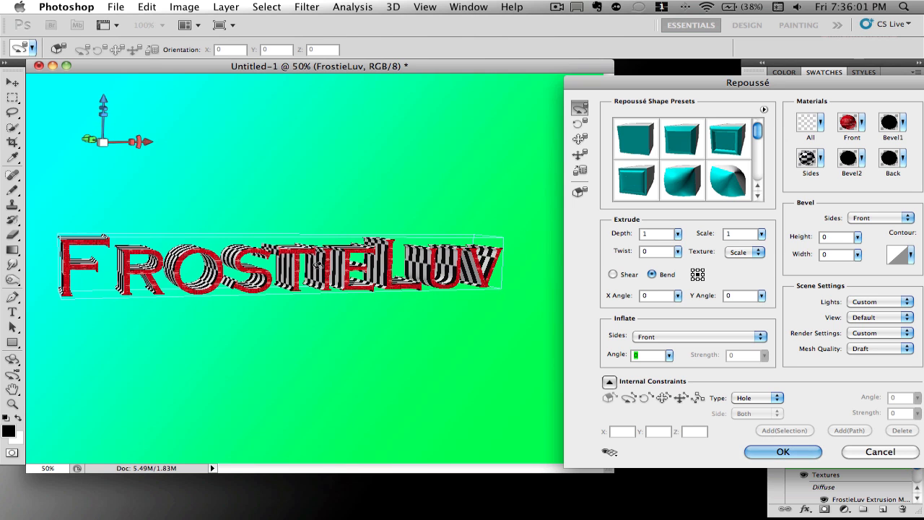
left_click(780, 453)
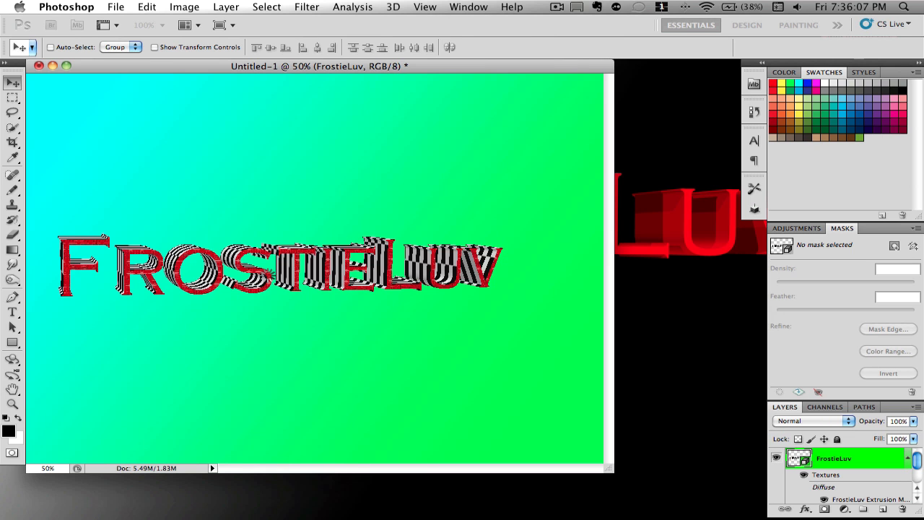
Examine the edges and materials of the 3D lettering up close at 300% zoom and again at 50%
key("super+plus")
key("super+plus")
key("super+plus")
key("super+plus")
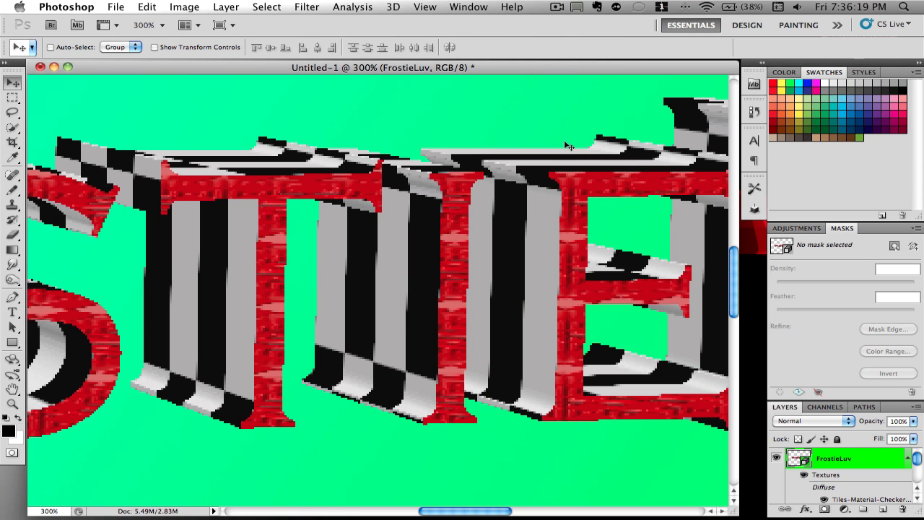
mouse_move(588, 65)
left_mouse_down()
mouse_move(599, 173)
mouse_move(595, 311)
mouse_move(585, 37)
mouse_move(610, 51)
mouse_move(587, 70)
left_mouse_up()
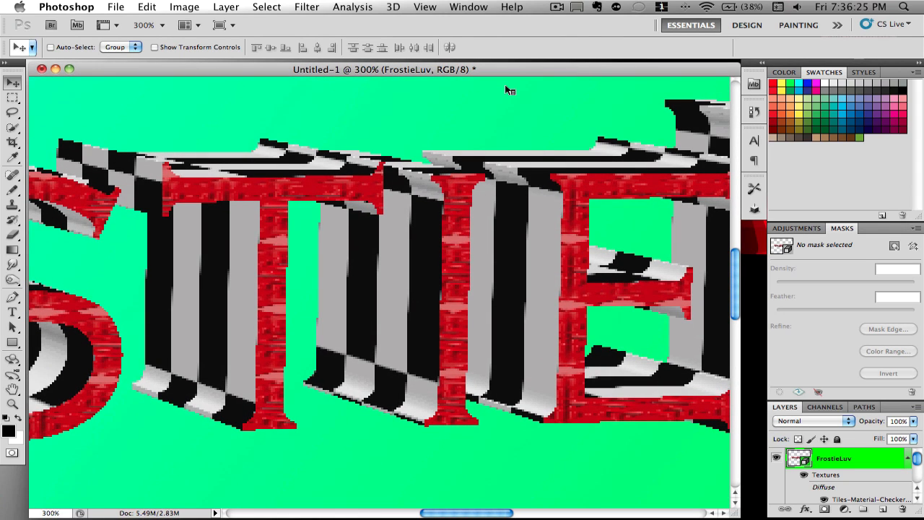
key("super+minus")
key("super+minus")
key("super+minus")
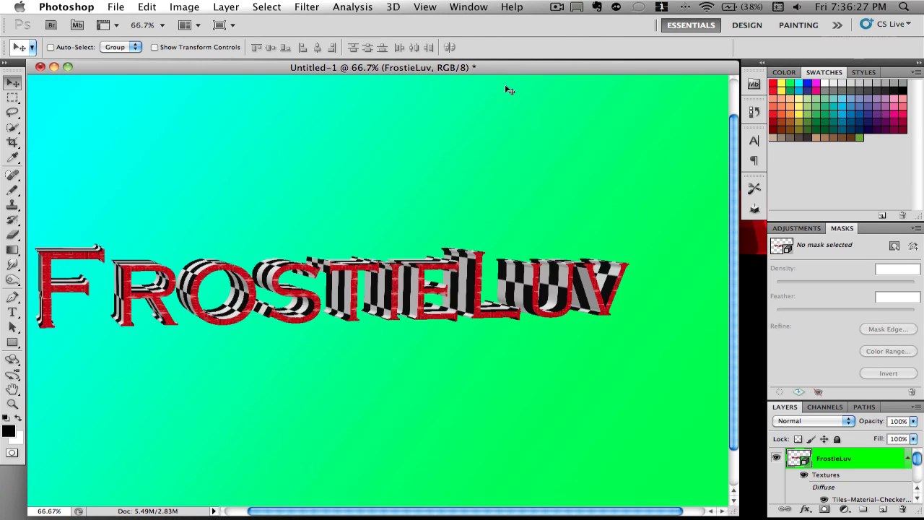
key("super+minus")
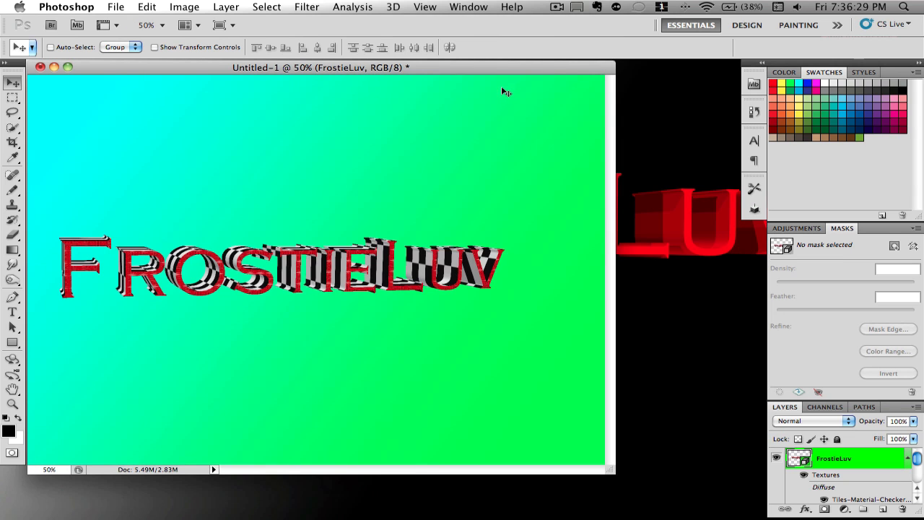
Set the render quality of the 3D scene to Ray Traced Final
left_click(482, 9)
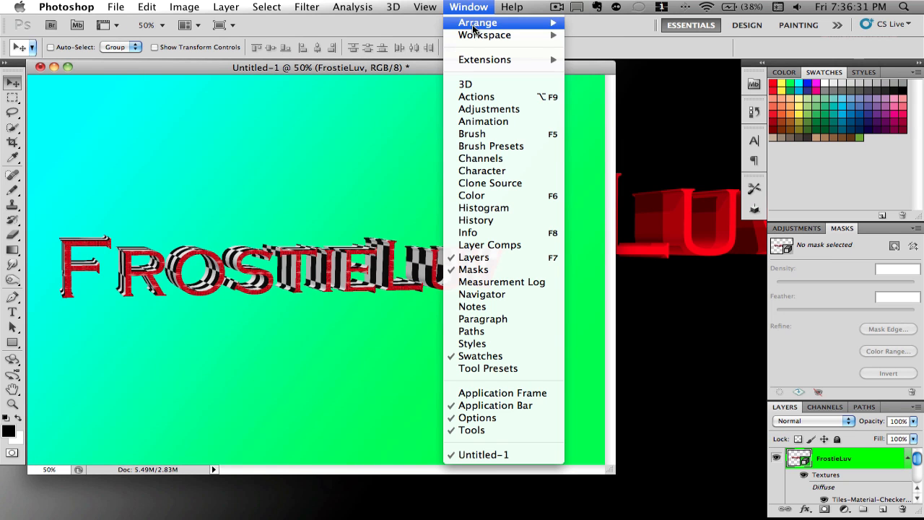
left_click(486, 86)
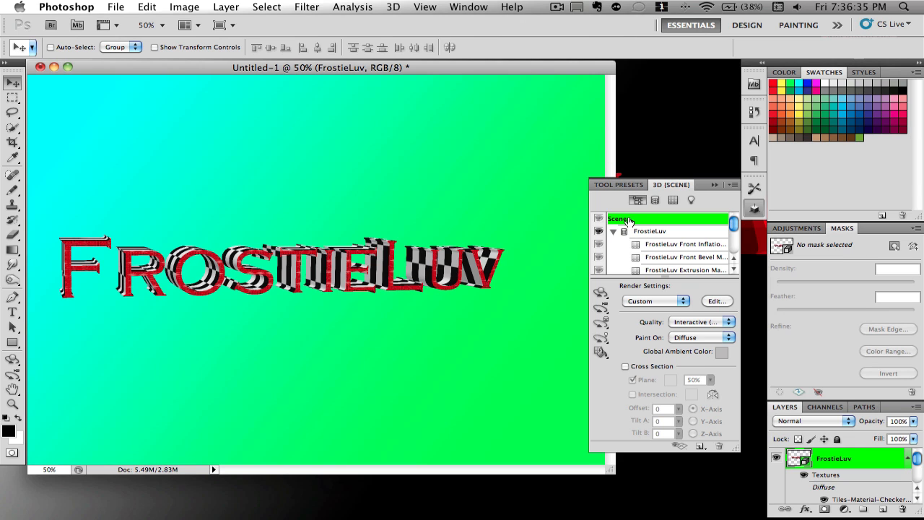
left_click(660, 258)
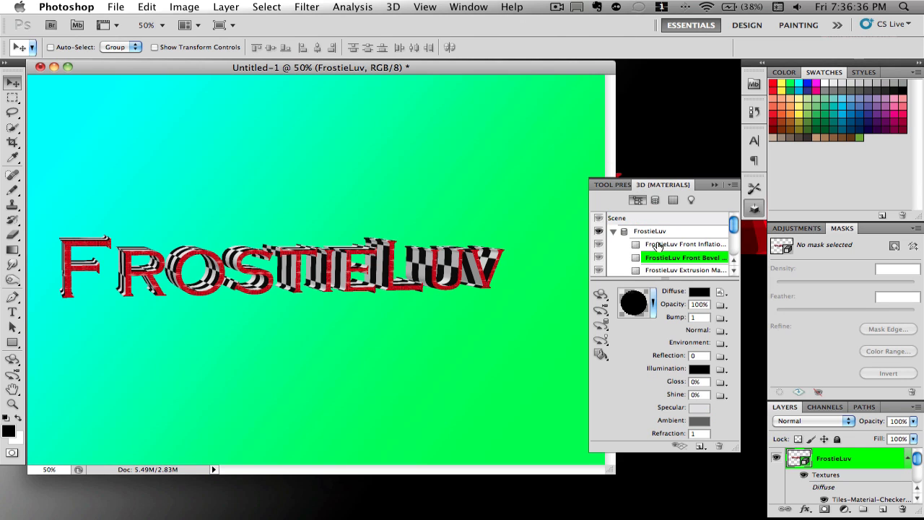
left_click(620, 219)
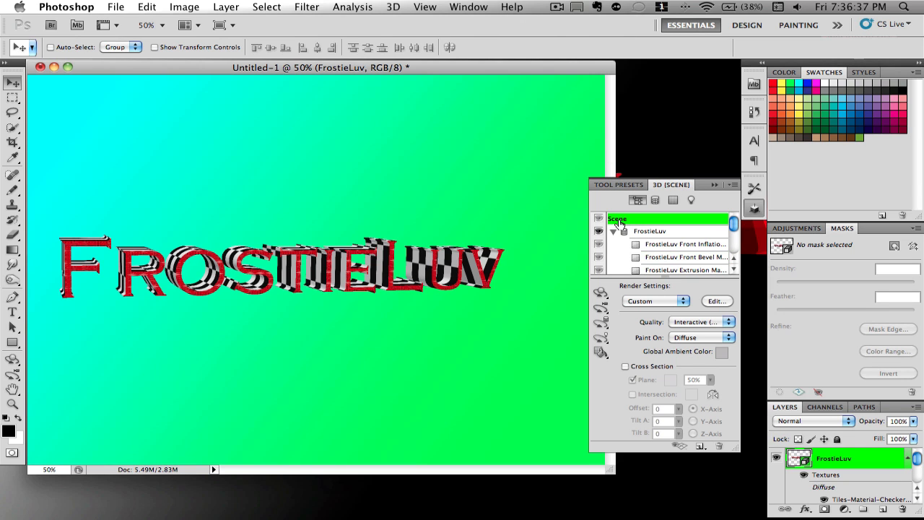
left_click(689, 322)
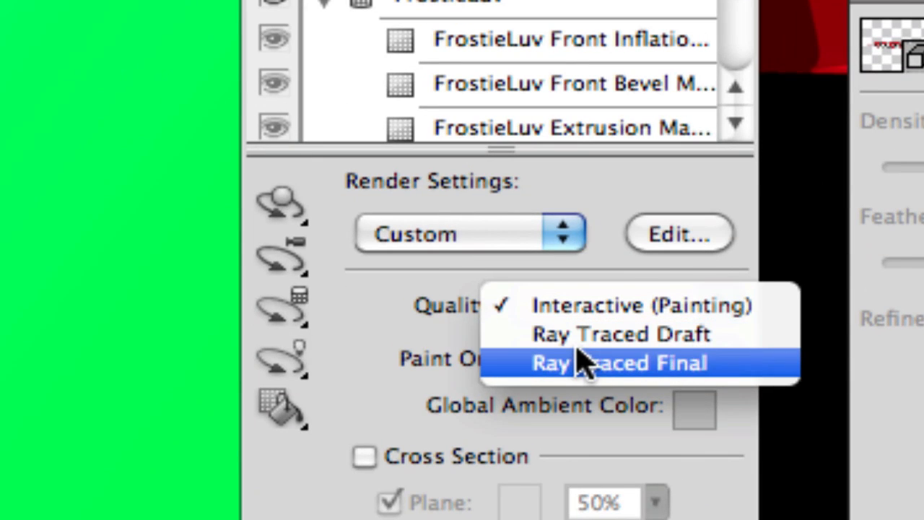
left_click(527, 336)
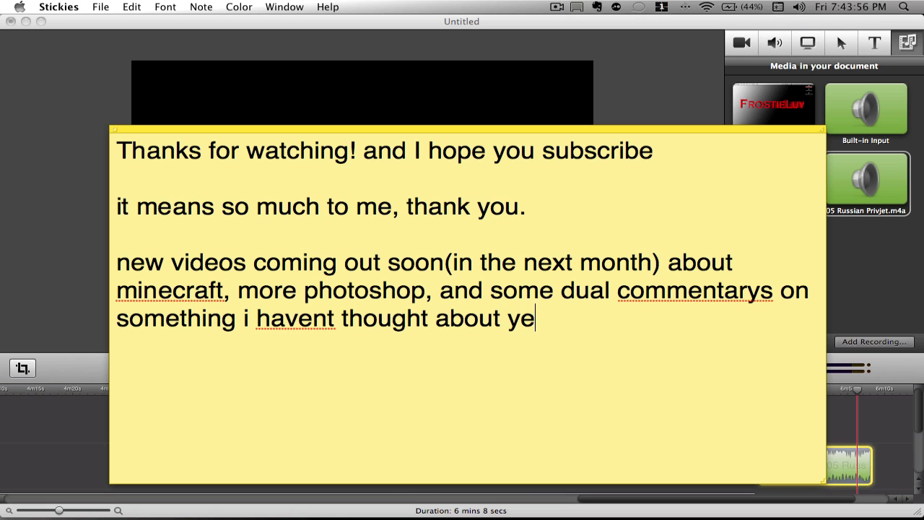
Switch to Stickies and finish the thank-you note's last sentence with "yet. idk. Thanks!"
type("t. idk. Thanks!")
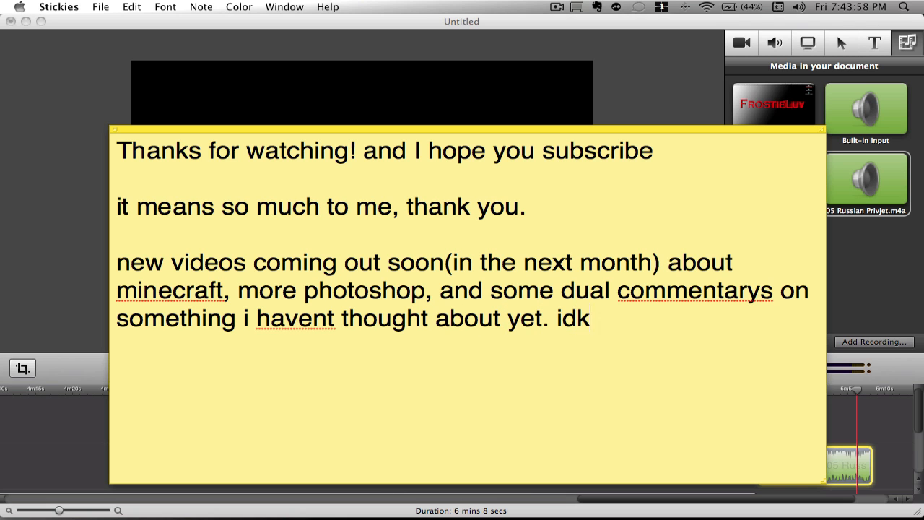